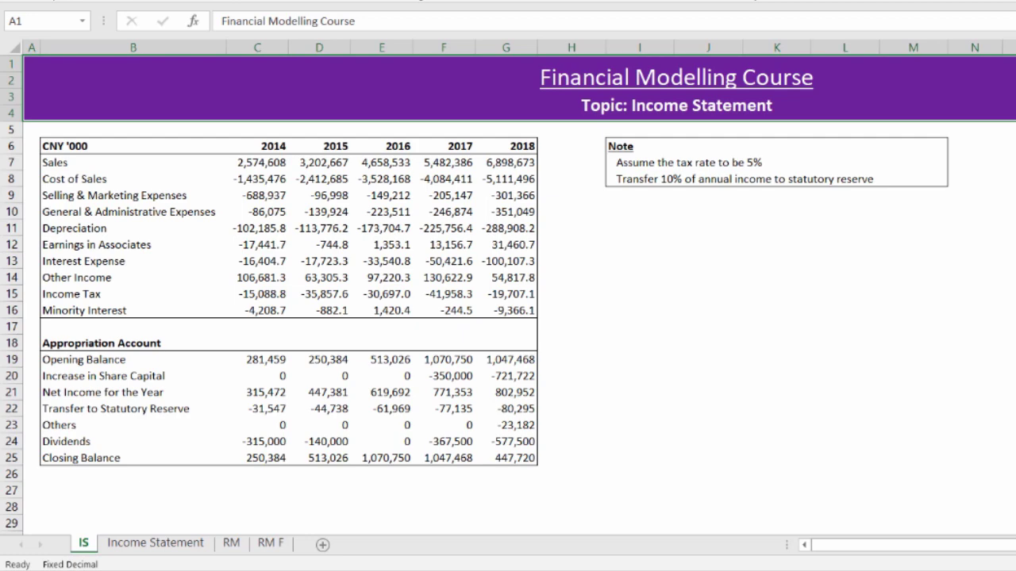
On the Income Statement sheet, trace the 2014 Sales figure to its Sales assumption and return
key("ctrl+Page_Down")
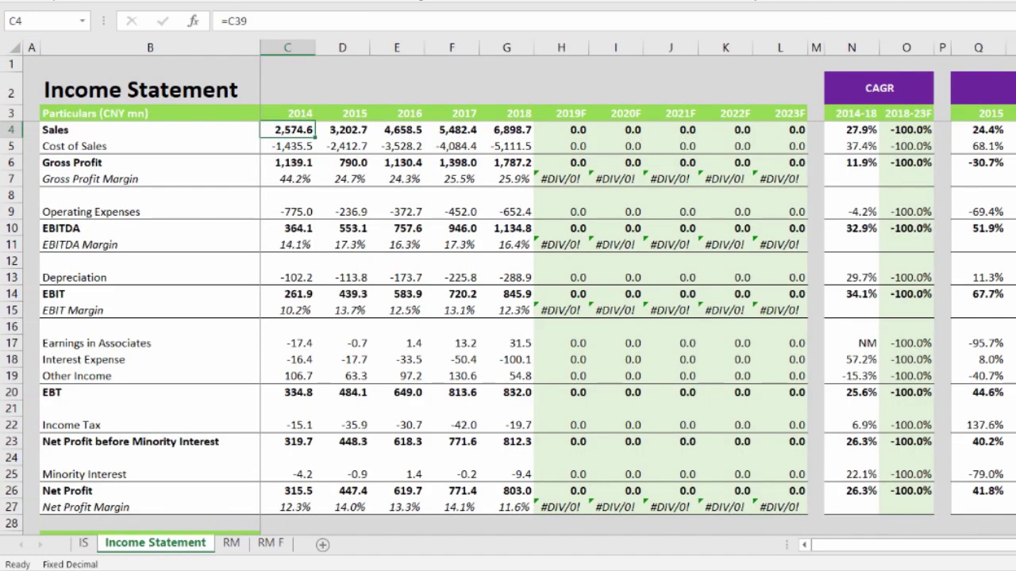
key("Page_Down")
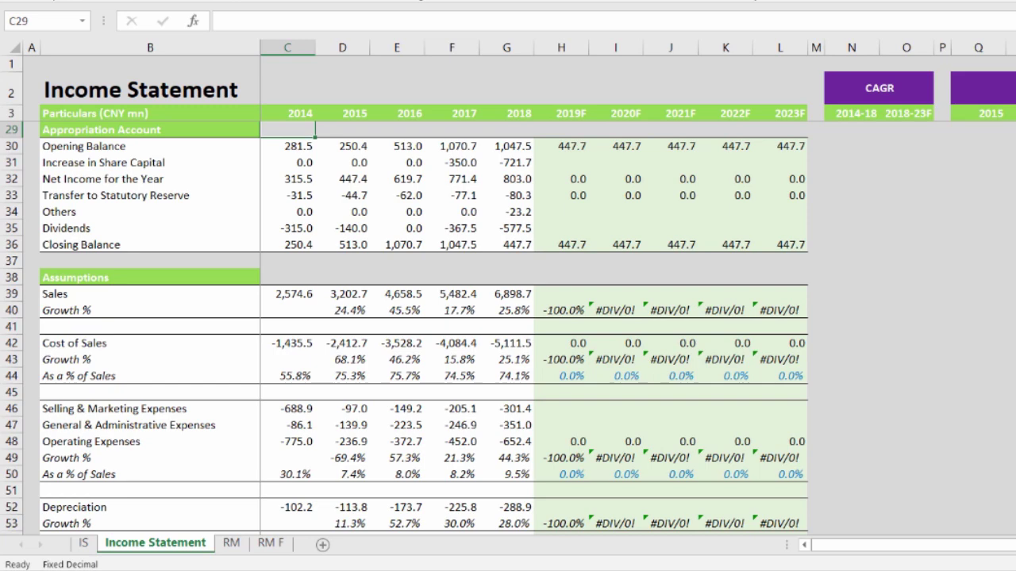
key("ctrl+Home")
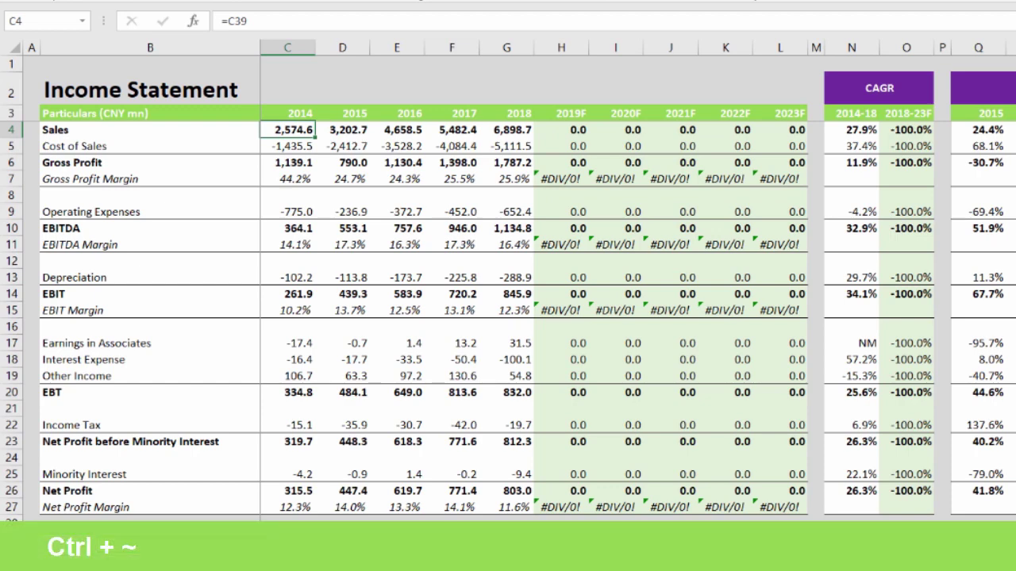
Toggle formula view on and off, then inspect the 2014 Gross Profit formula
key("ctrl+grave")
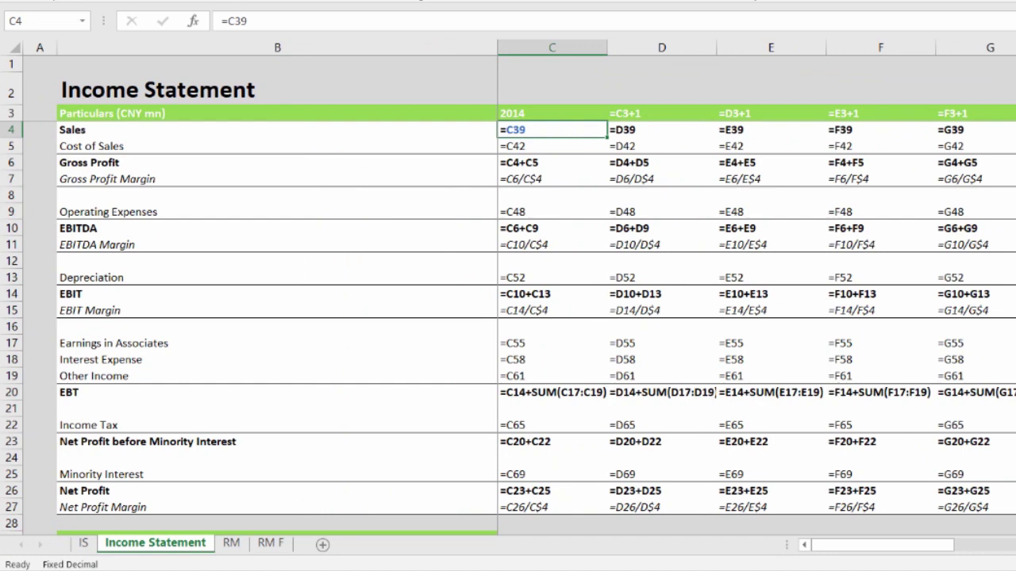
key("ctrl+grave")
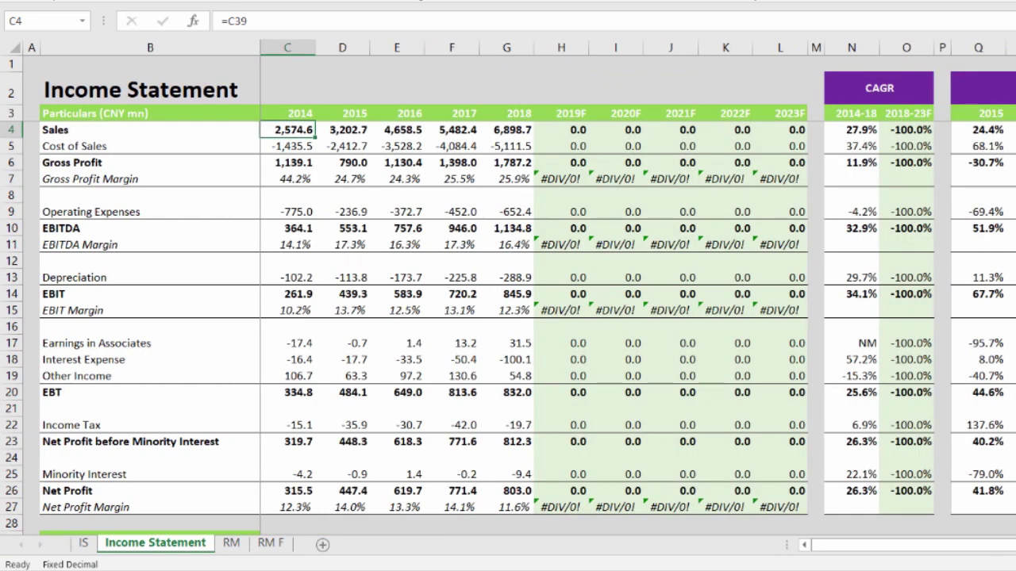
left_click(288, 146)
left_click(287, 163)
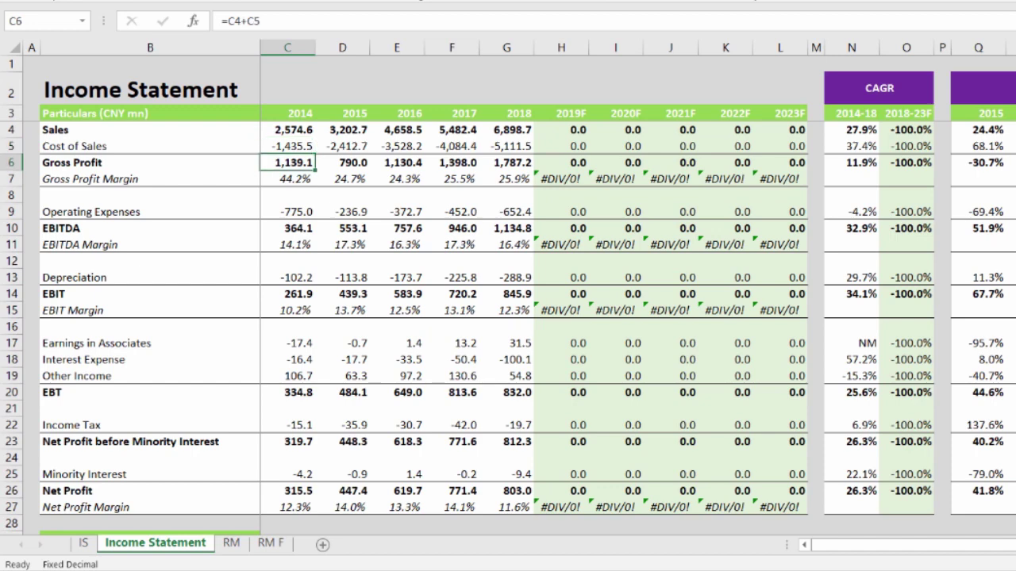
key("F2")
key("Escape")
Inspect the 2014-18 and 2018-23F Gross Profit CAGR formulas, then move to the RM sheet
left_click(863, 163)
key("F2")
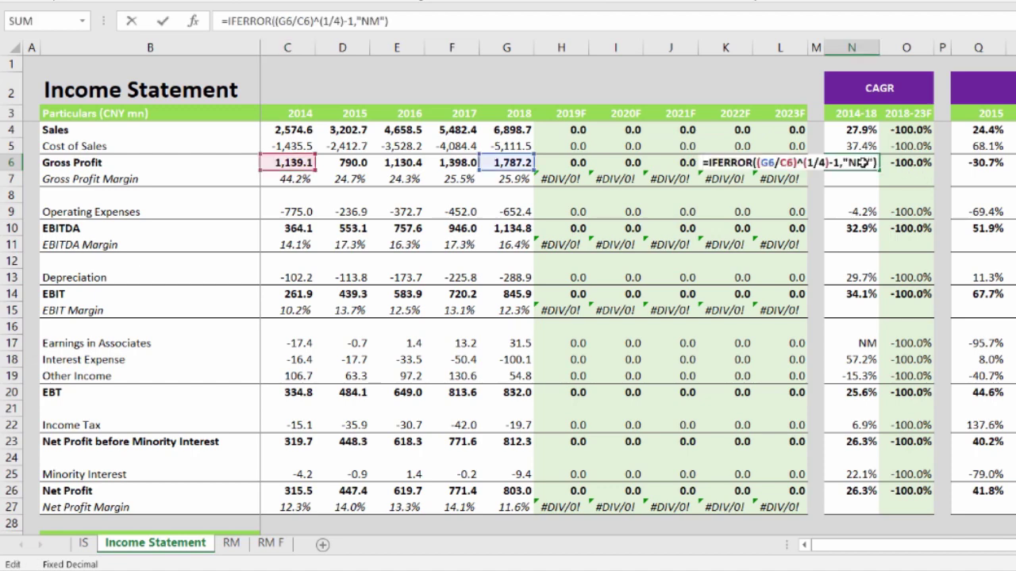
key("Escape")
key("Right")
key("F2")
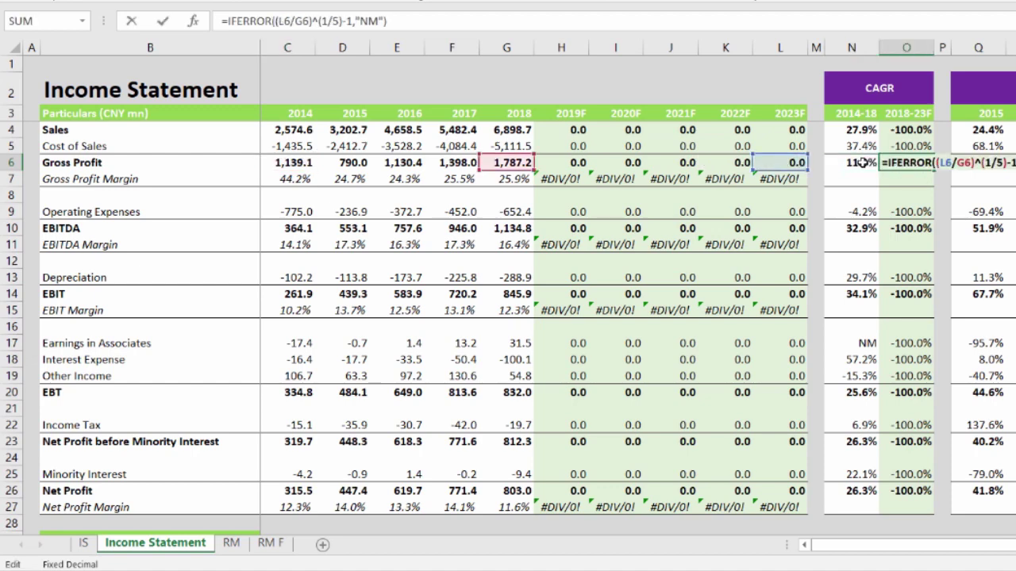
key("Escape")
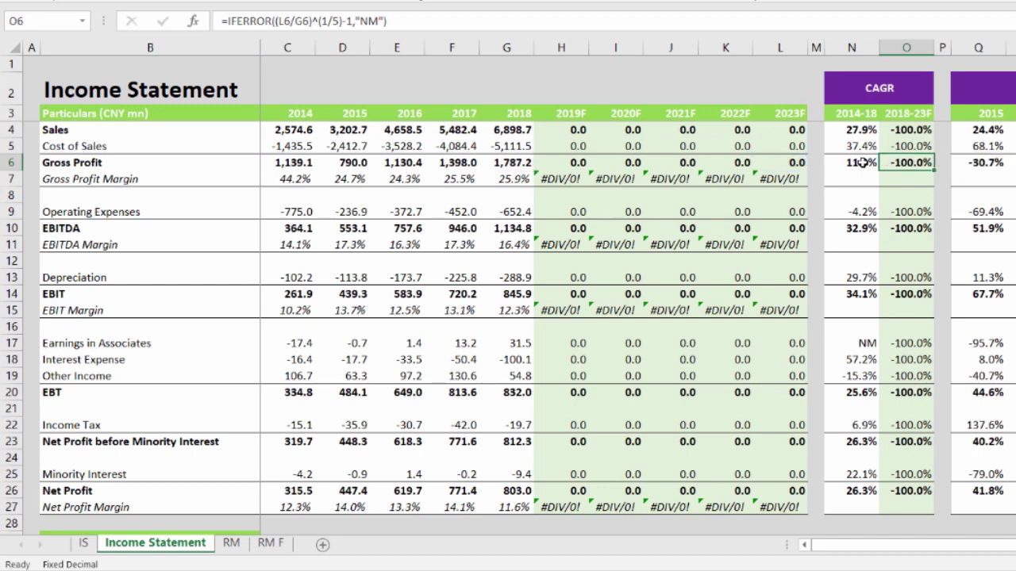
key("ctrl+Page_Down")
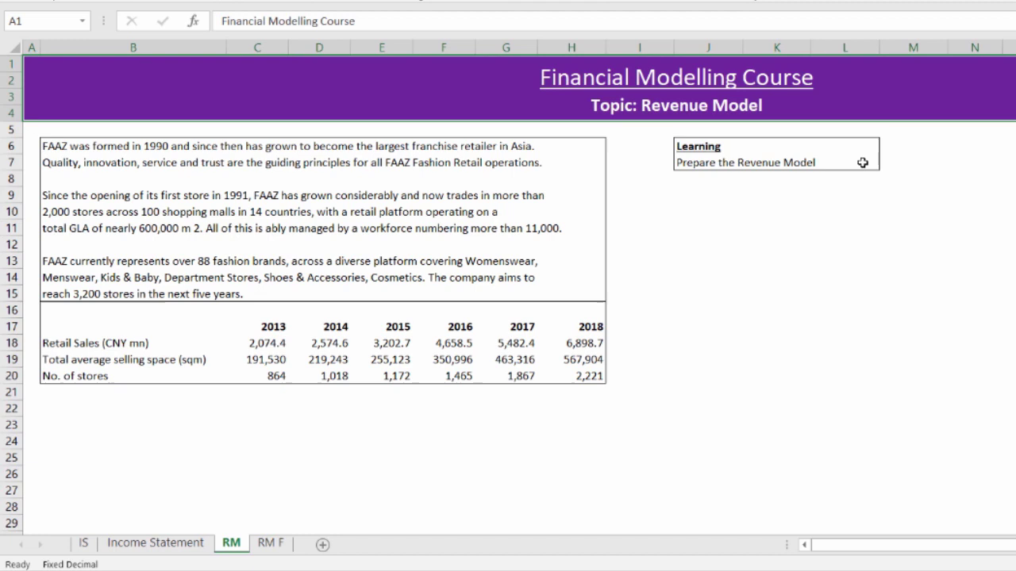
key("ctrl+Page_Down")
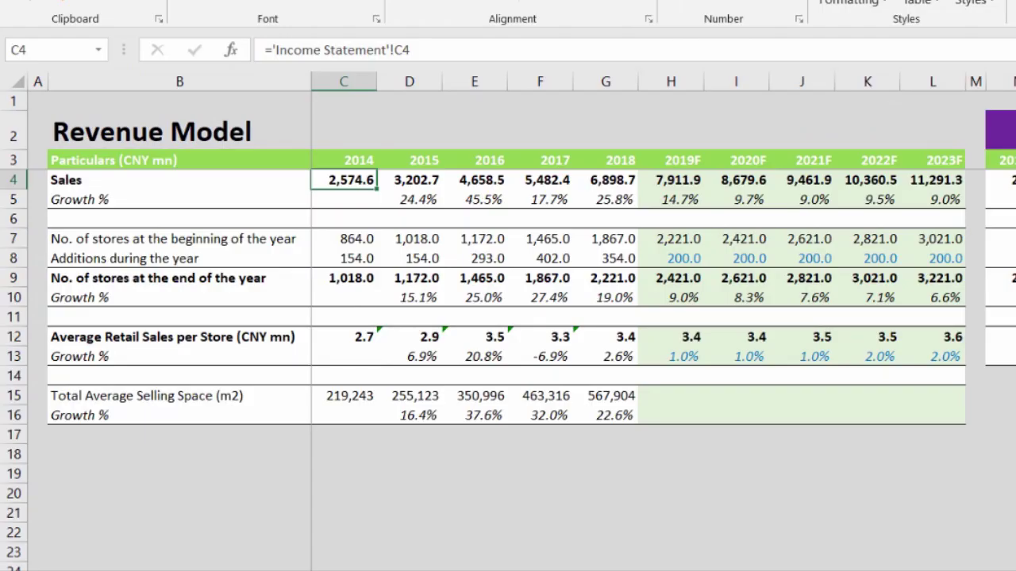
key("ctrl+Page_Up")
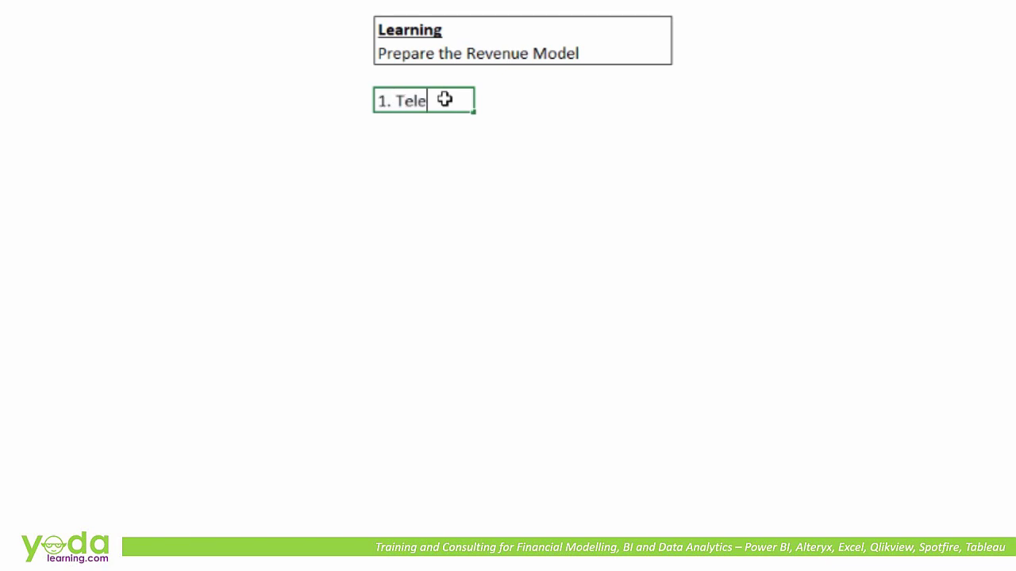
Enter the '1. Telecom' heading with Users 1000 and ARPU 100
type("com")
key("Return")
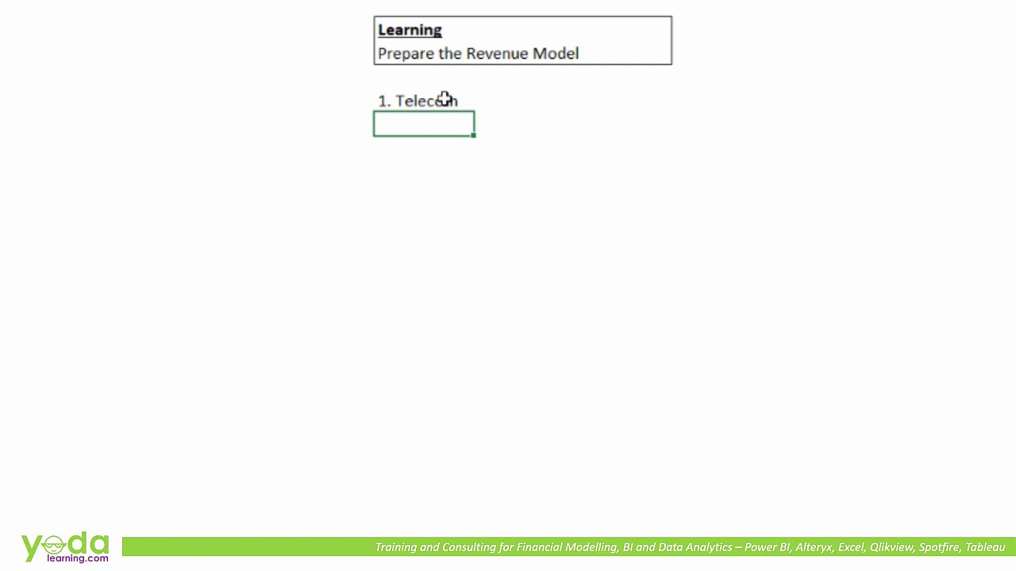
type("Users")
key("Tab")
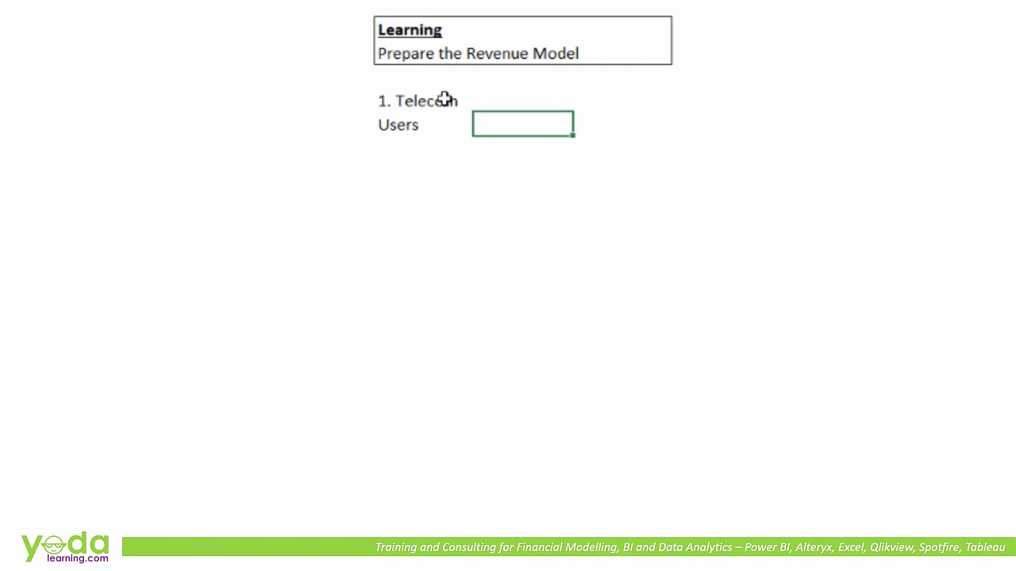
type("1000")
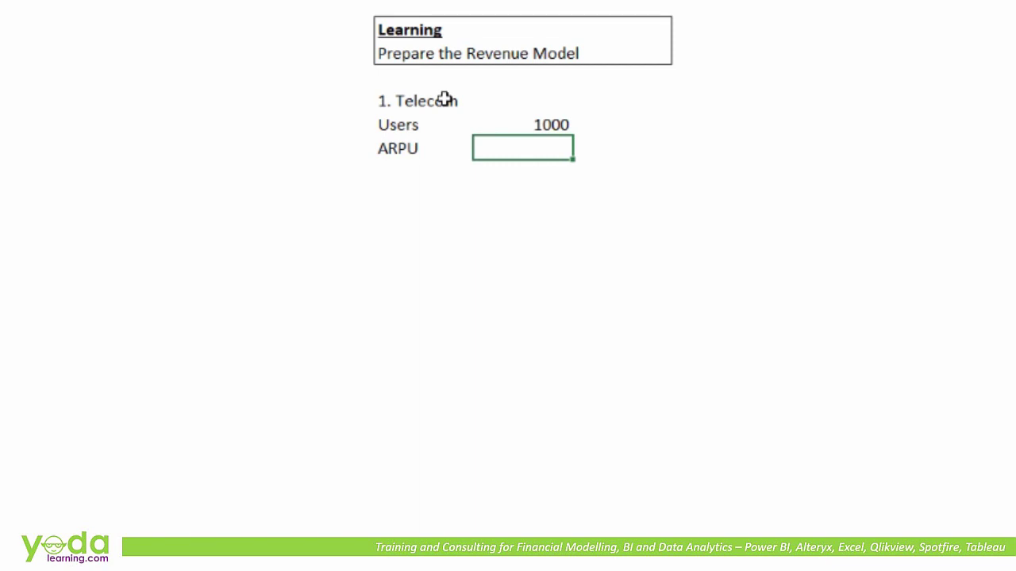
type("100")
key("Return")
Add a Sales row with a formula multiplying Users by ARPU, giving 100000
type("Sales")
key("Tab")
type("=")
key("Up")
key("Up")
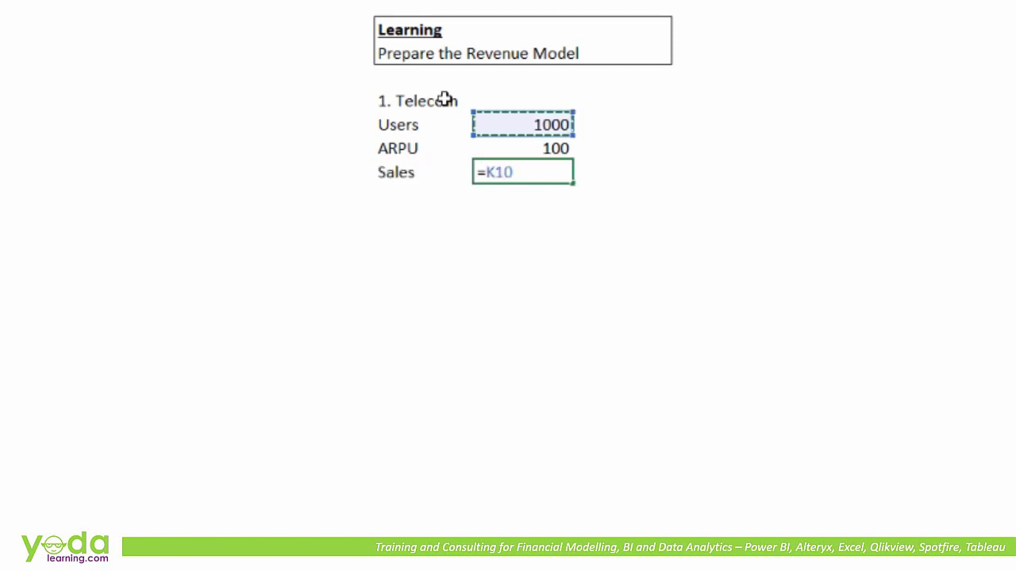
type("*")
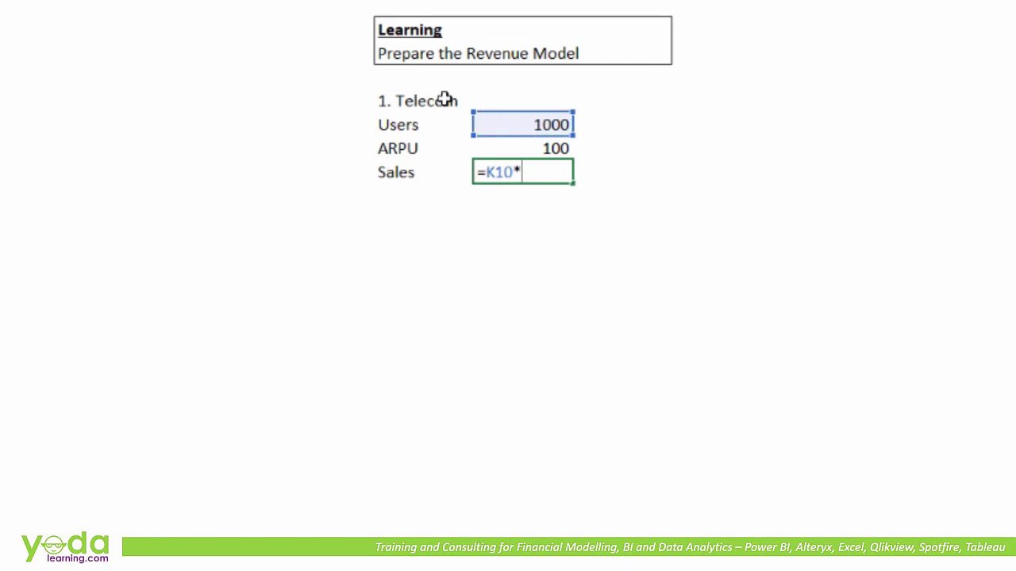
key("Up")
key("ctrl+Return")
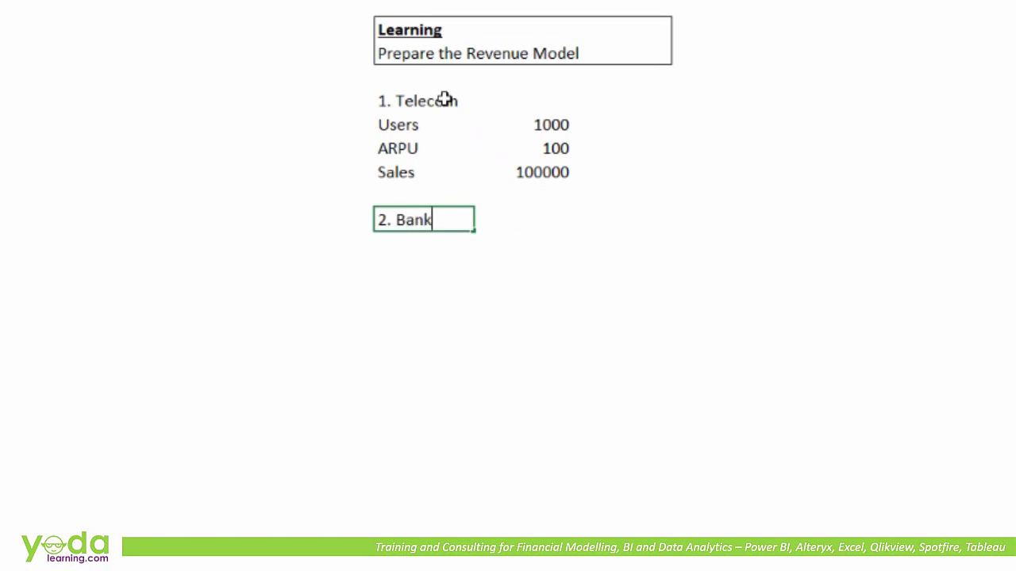
Under the '2. Bank' heading, enter Loans 10000 and Interest 5%
key("Return")
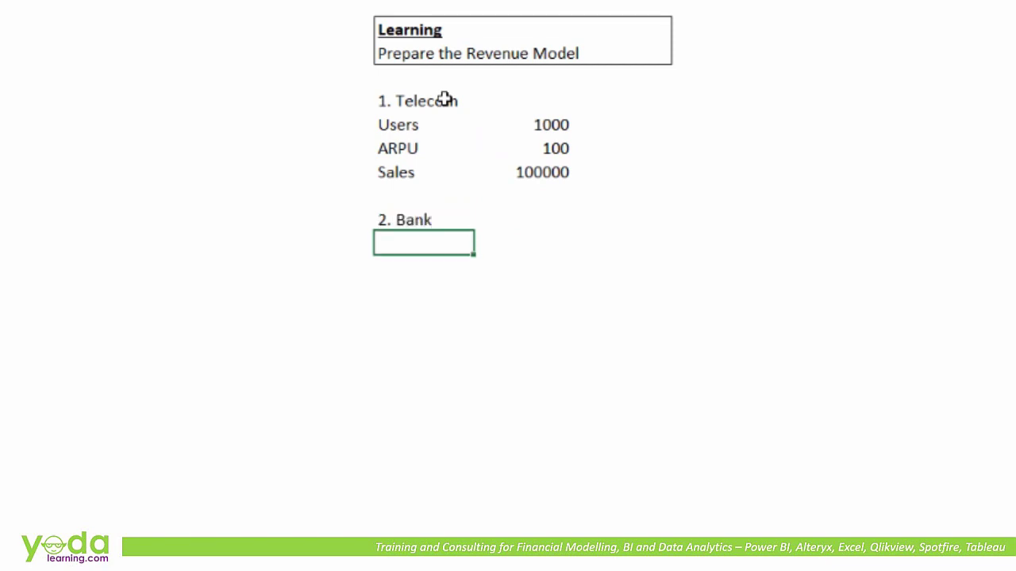
type("Loans")
key("Tab")
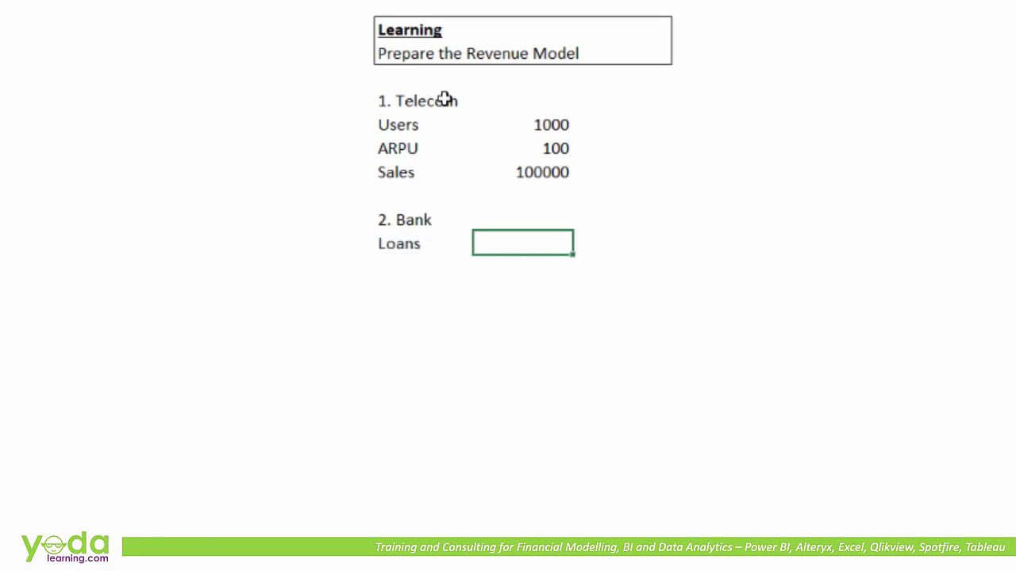
type("10000")
key("Return")
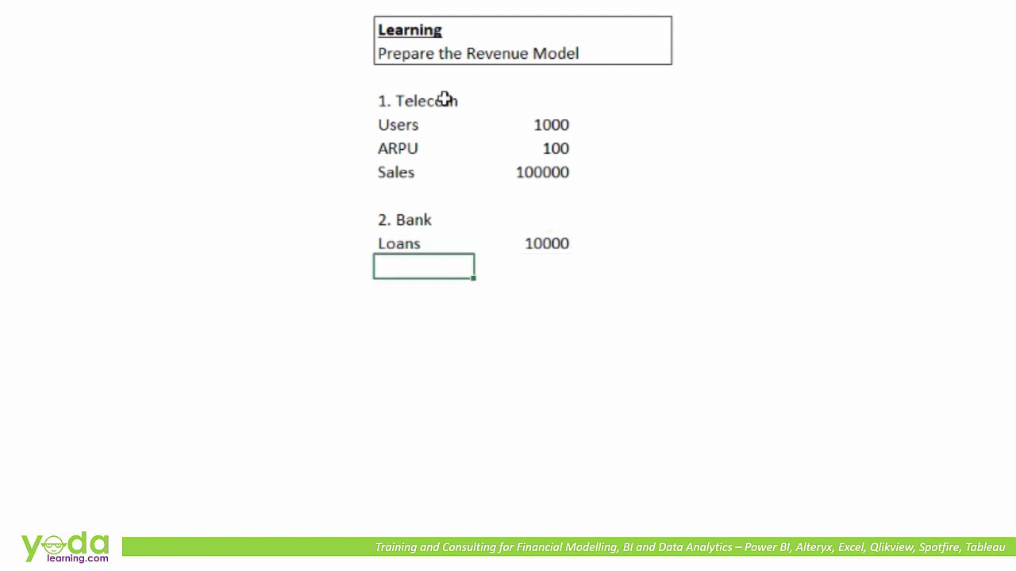
type("Interest")
key("Tab")
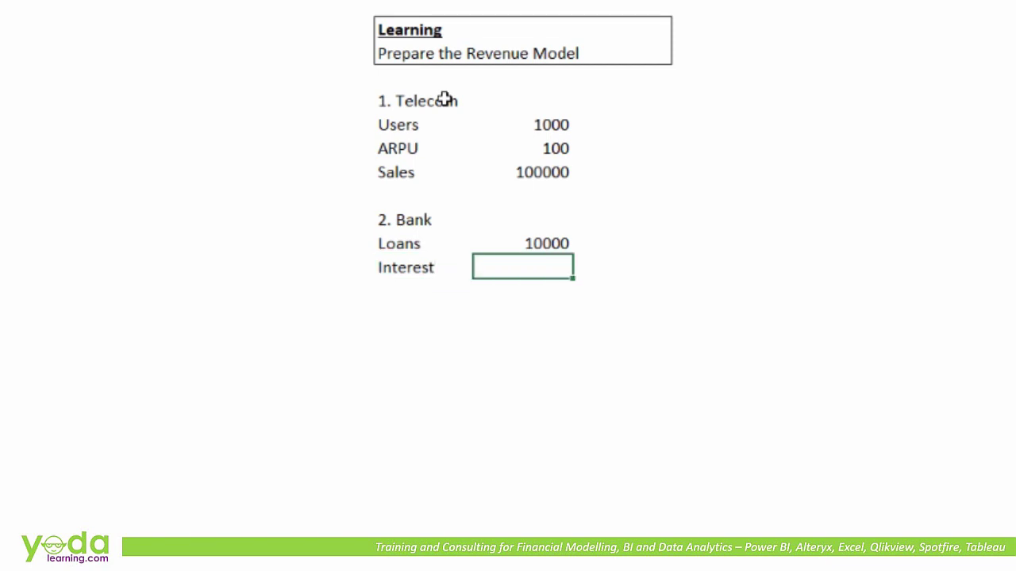
type("5%")
key("Return")
Add an Interest Income row with a formula multiplying loans by interest, giving 500
type("Int")
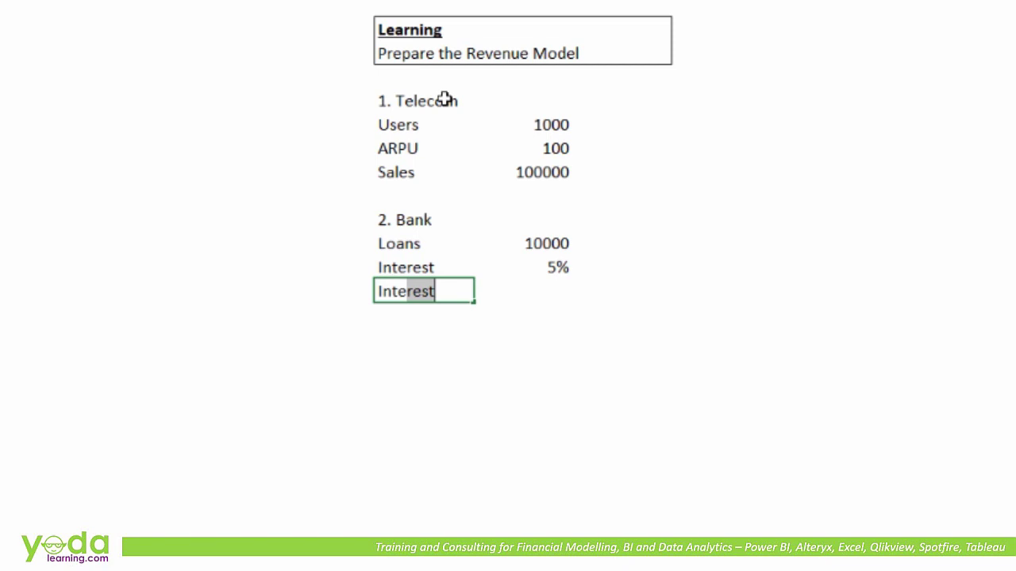
type("erest Income")
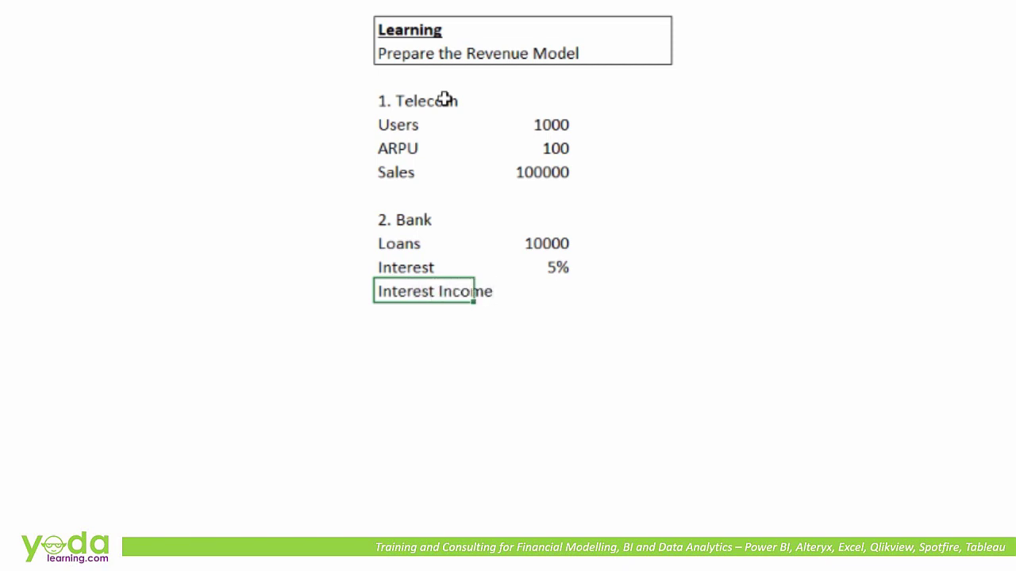
key("Tab")
type("=")
key("Up")
key("Up")
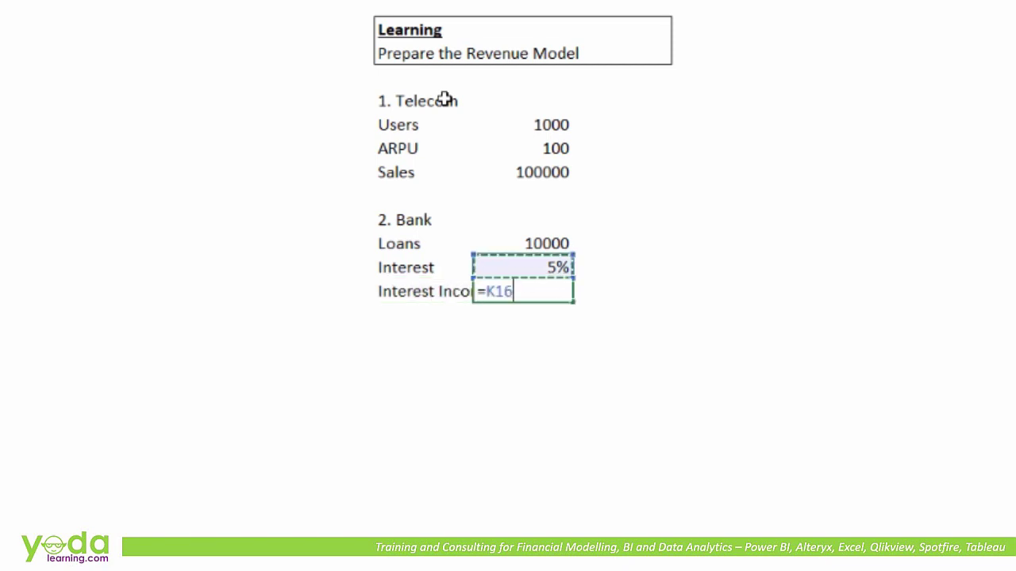
type("*")
key("Up")
key("Return")
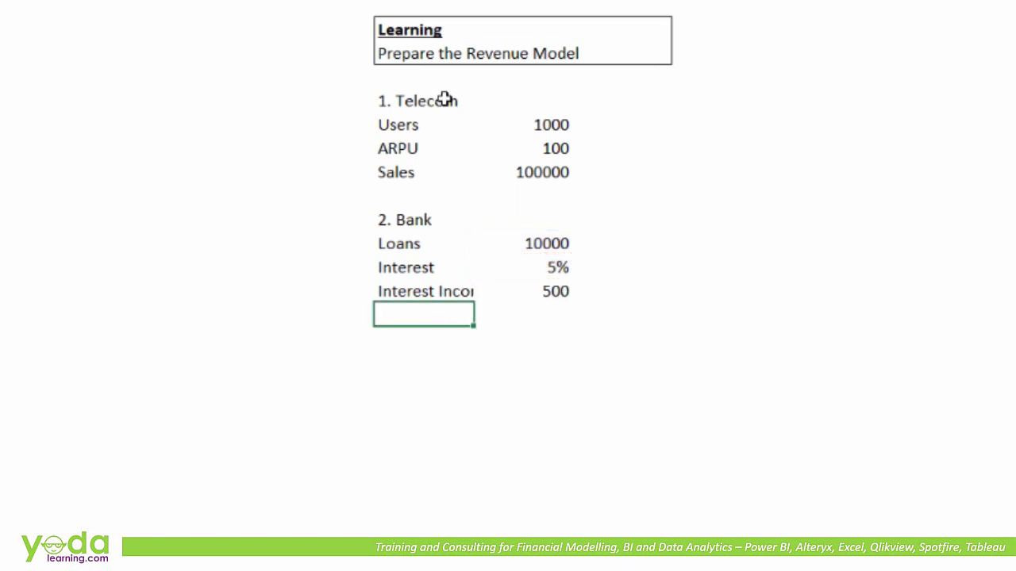
key("Up")
key("Down")
key("Down")
key("Left")
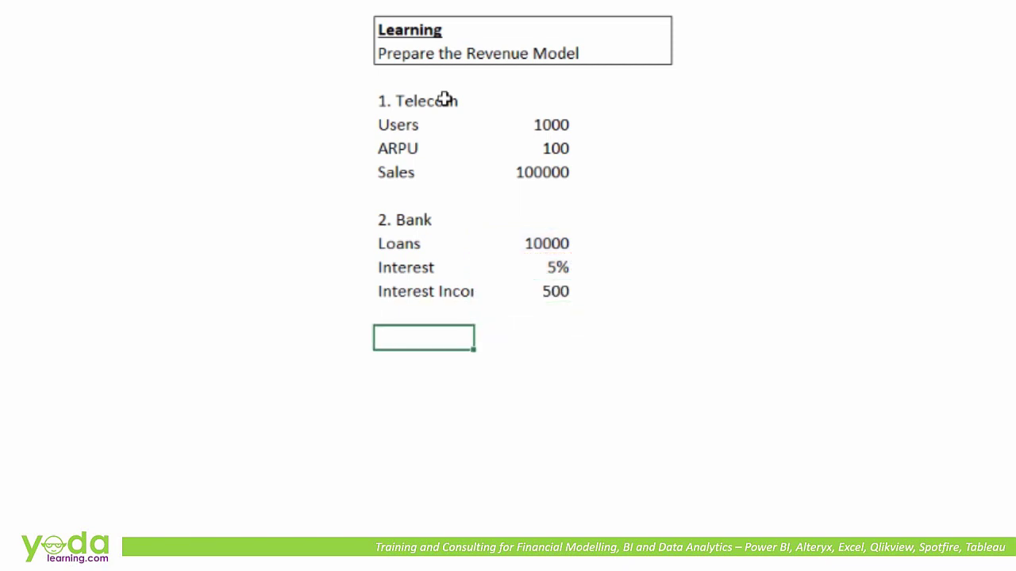
Enter the '3. Company' heading with Capacity 1000
type("3. Company")
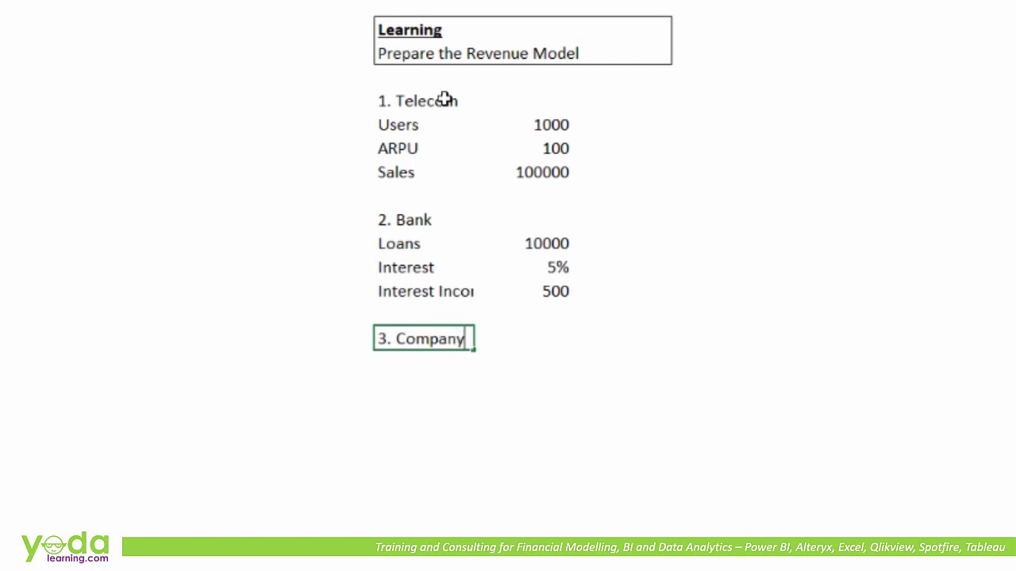
key("Return")
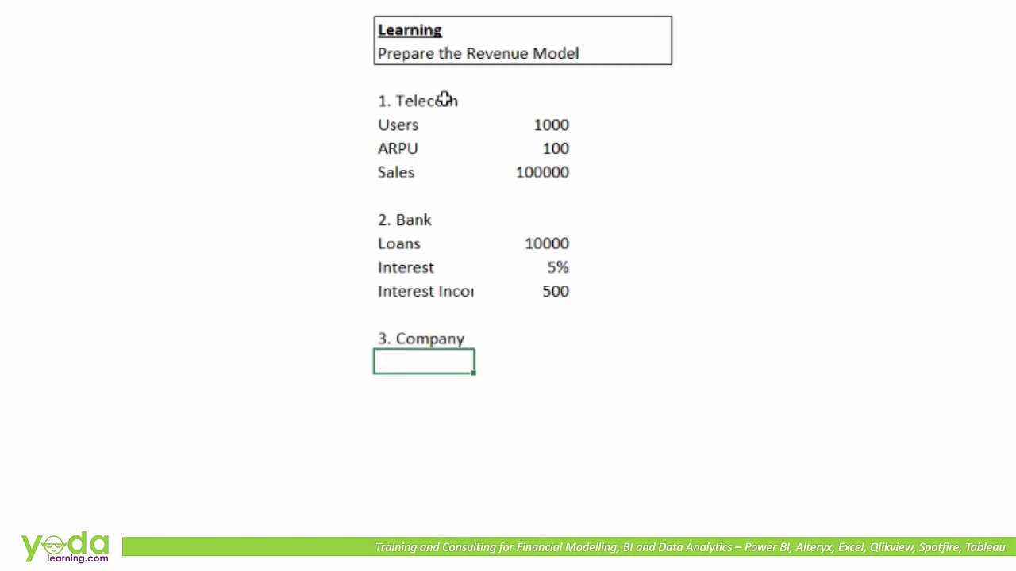
type("Capacity")
key("Tab")
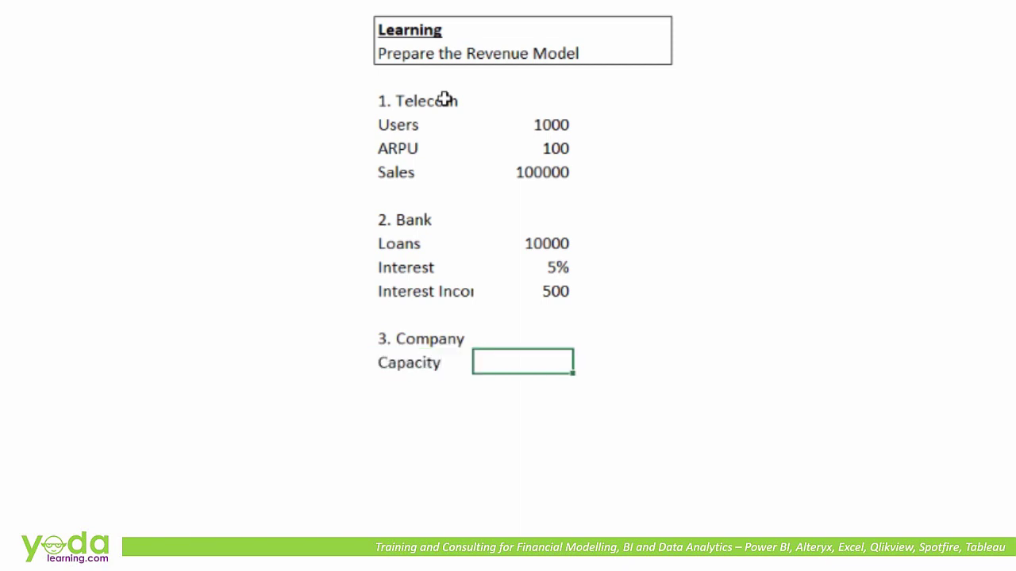
type("1")
type("000")
key("Return")
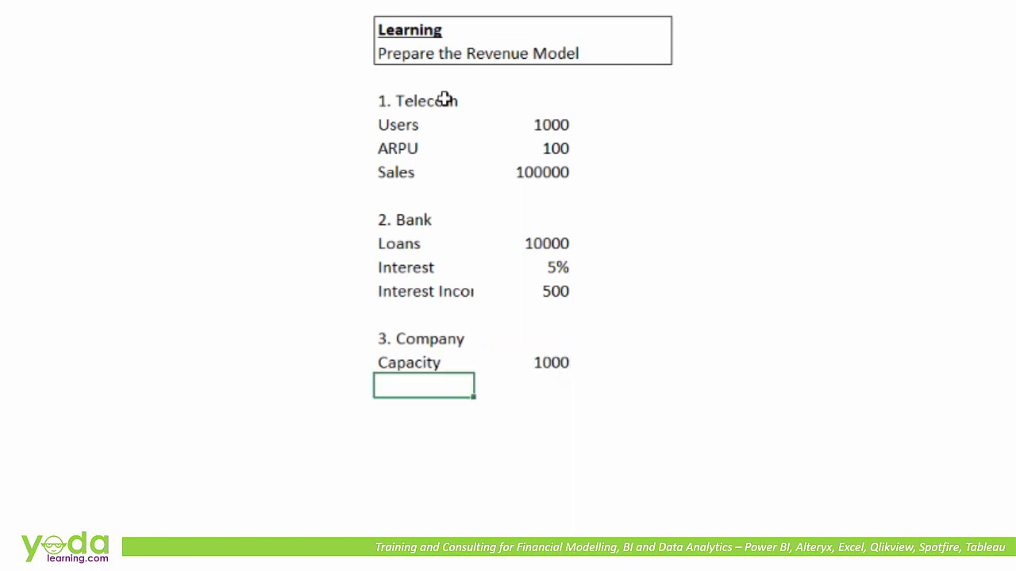
Add Act. Production 800 and a rate of 100
type("Act. Product")
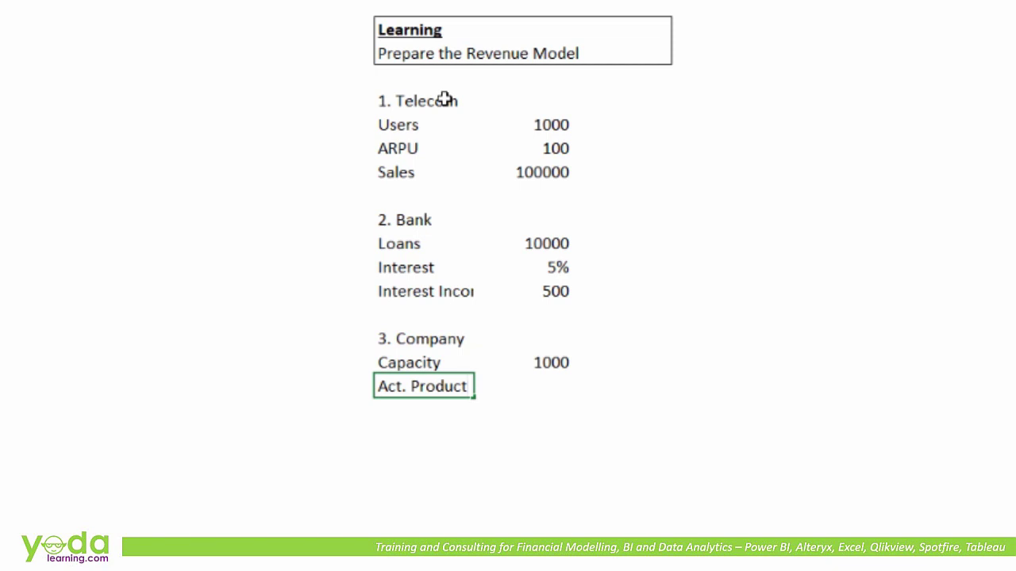
type("ion")
key("Tab")
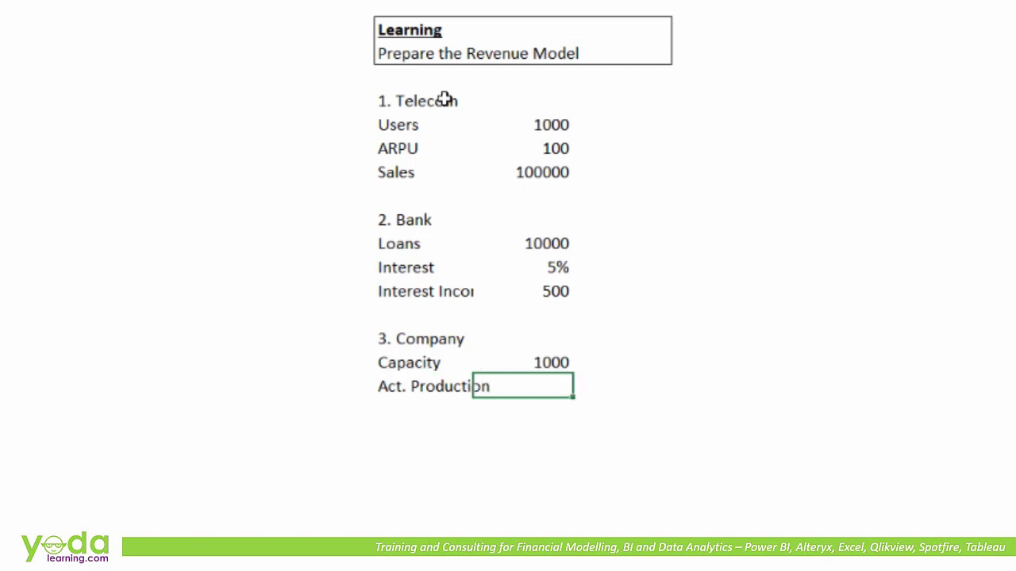
type("800")
key("Return")
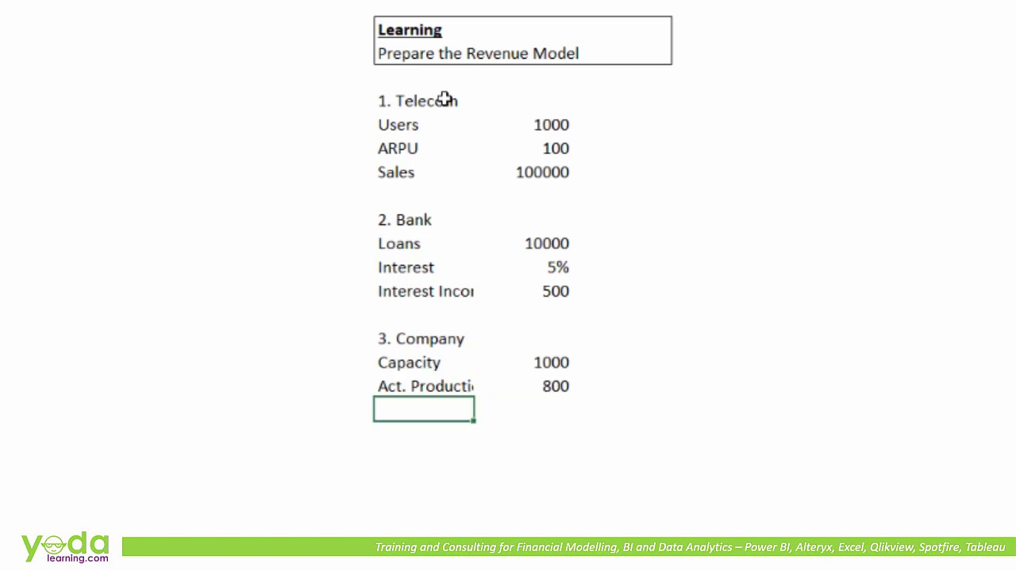
type("100")
key("Tab")
key("Left")
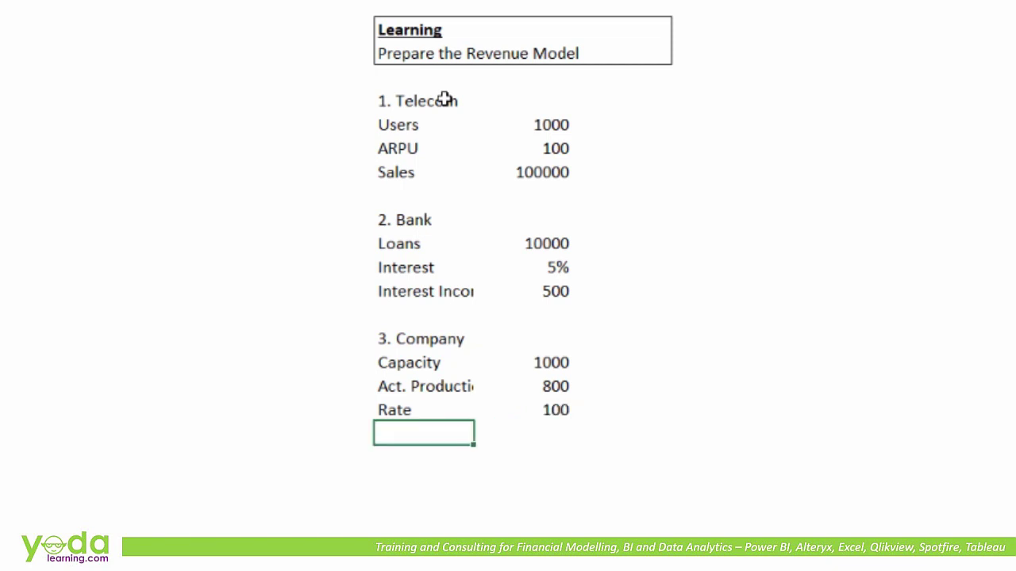
Add a Sales row multiplying production by rate, giving 80000
type("Sales")
key("Tab")
type("=")
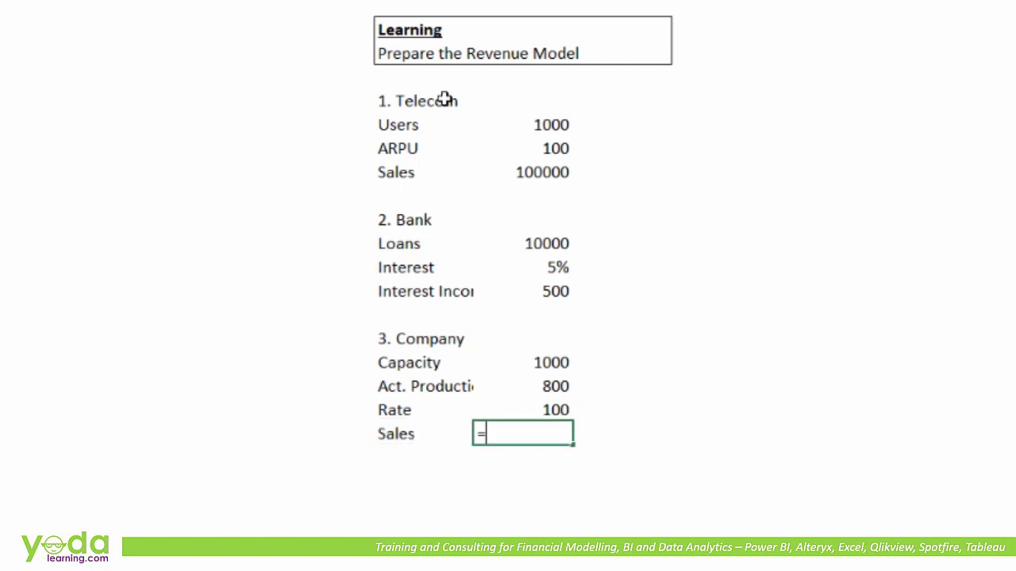
key("Up")
key("Up")
type("*")
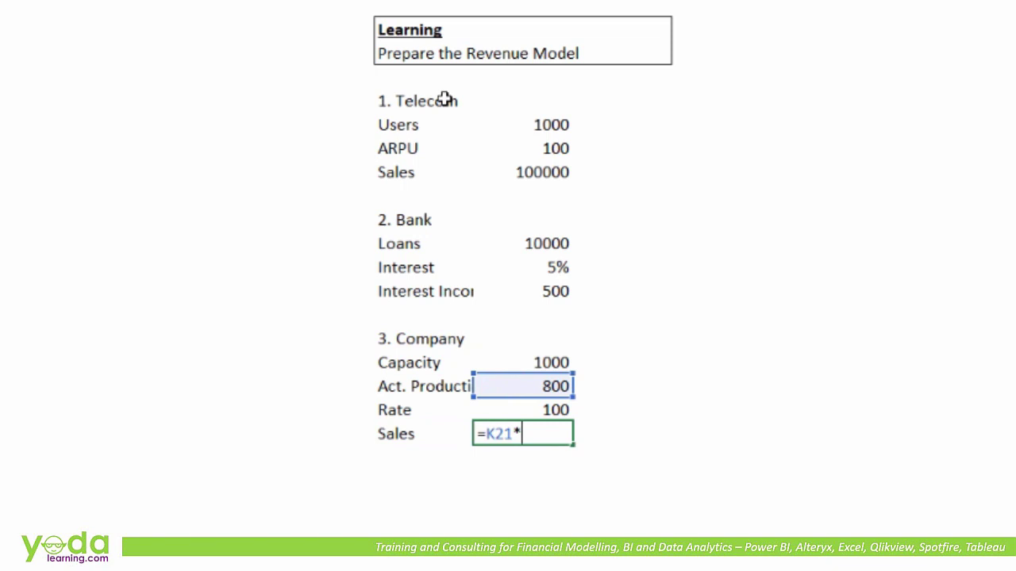
key("Up")
key("Return")
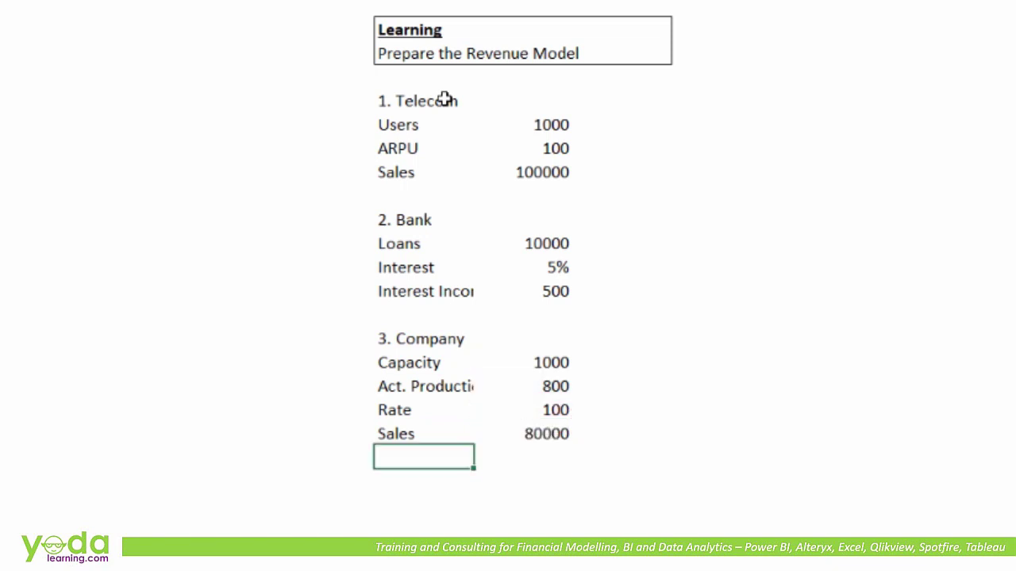
Beside production, calculate utilisation as production divided by capacity, formatted as 80%
key("Right")
key("Right")
key("Up")
key("Up")
key("Up")
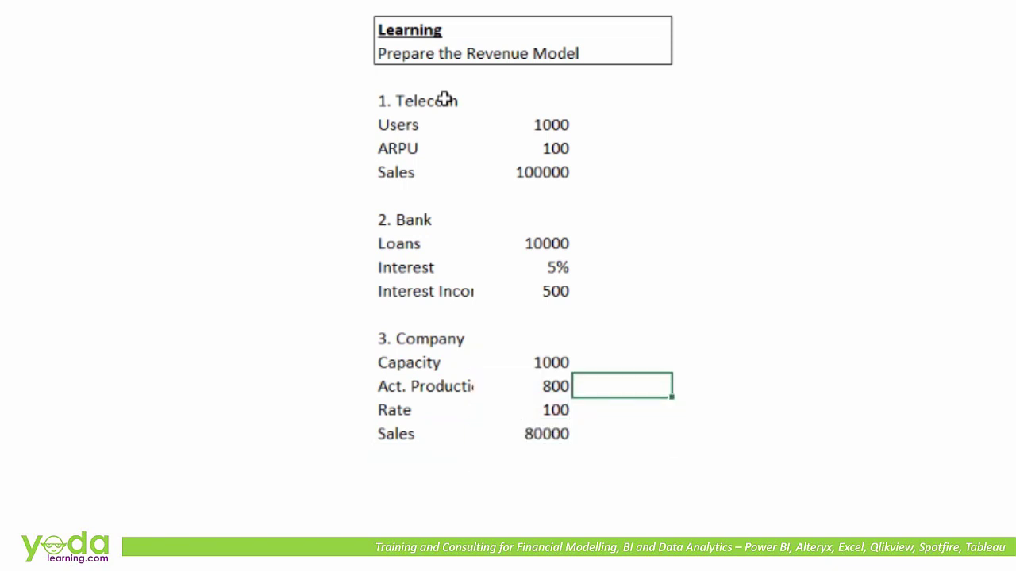
type("=")
key("Left")
type("/")
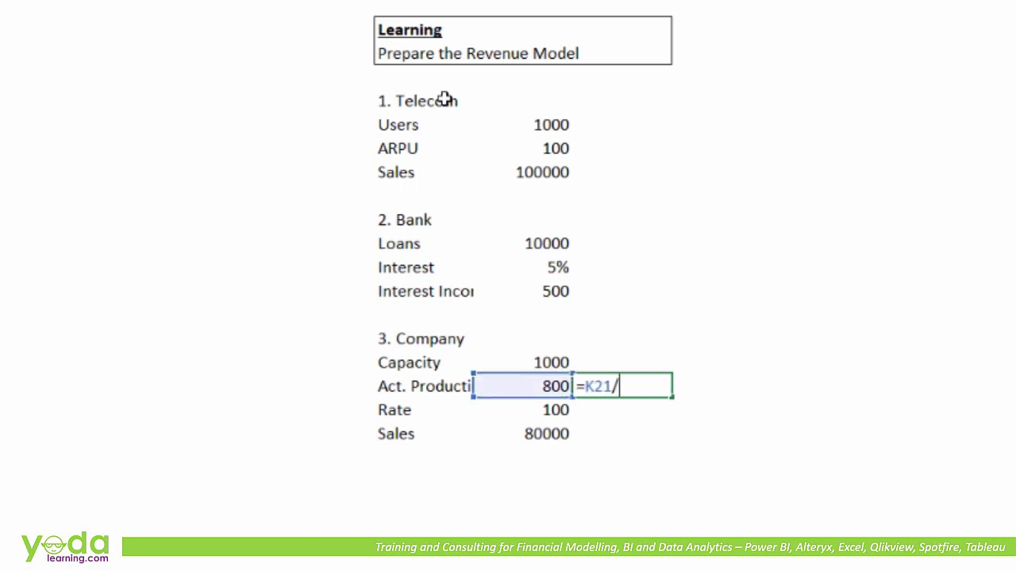
key("Up")
key("Left")
key("Return")
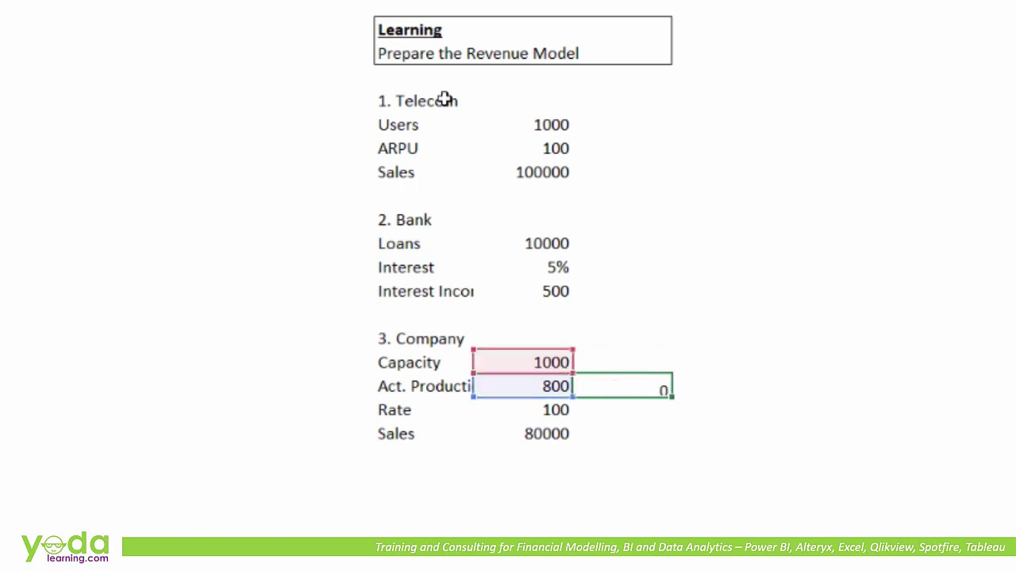
key("ctrl+shift+5")
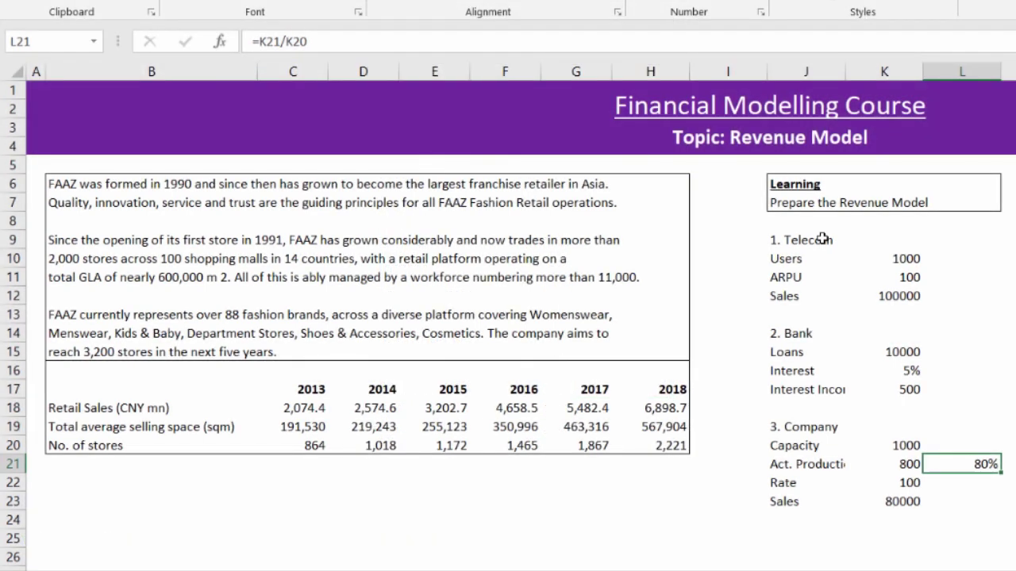
key("Left")
key("Left")
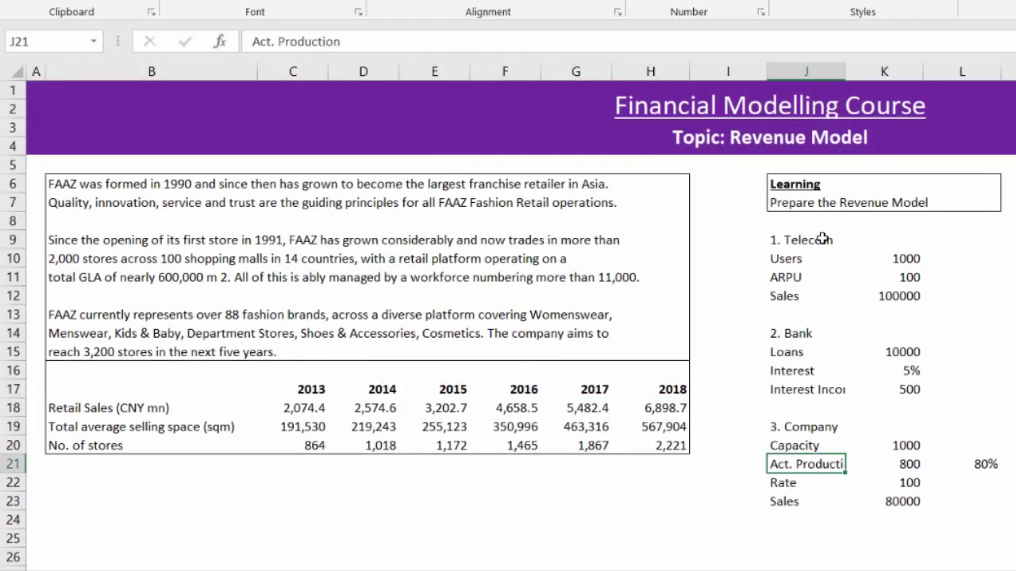
key("Home")
key("Up")
key("Up")
key("Up")
key("Up")
key("Up")
key("Up")
key("Up")
key("Up")
key("Up")
key("Up")
key("Up")
key("Up")
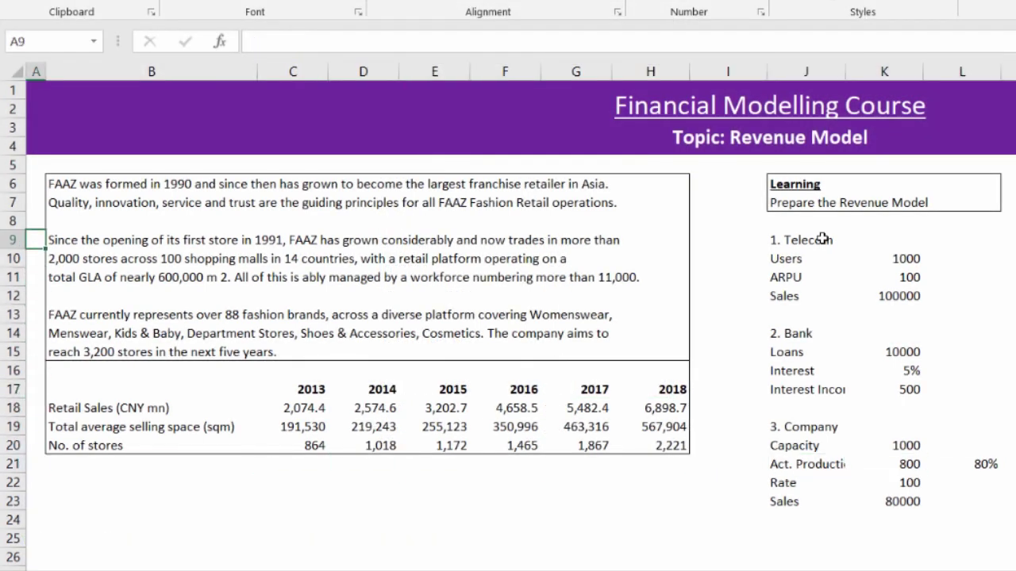
key("Right")
key("Up")
key("Up")
key("Up")
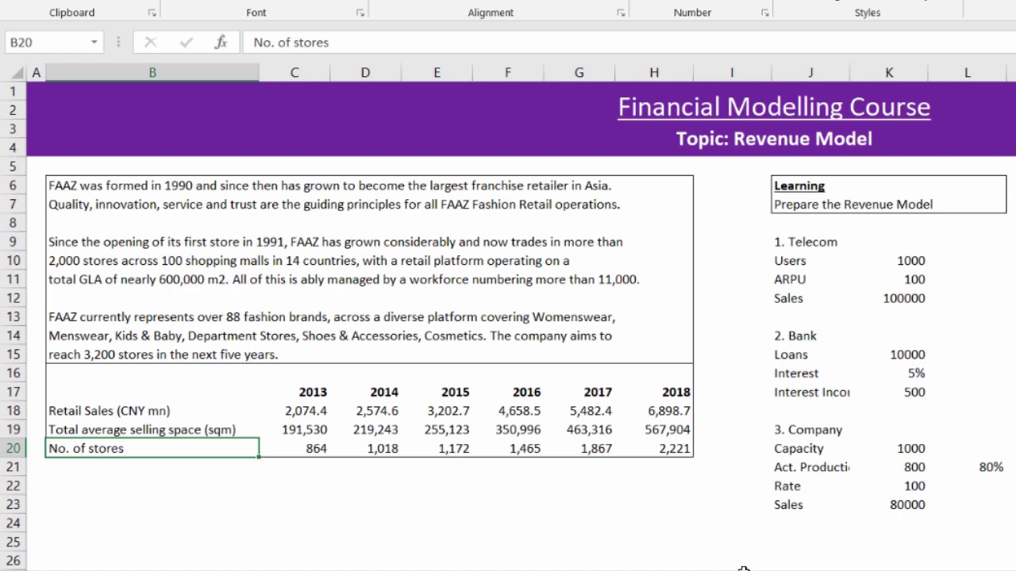
key("Up")
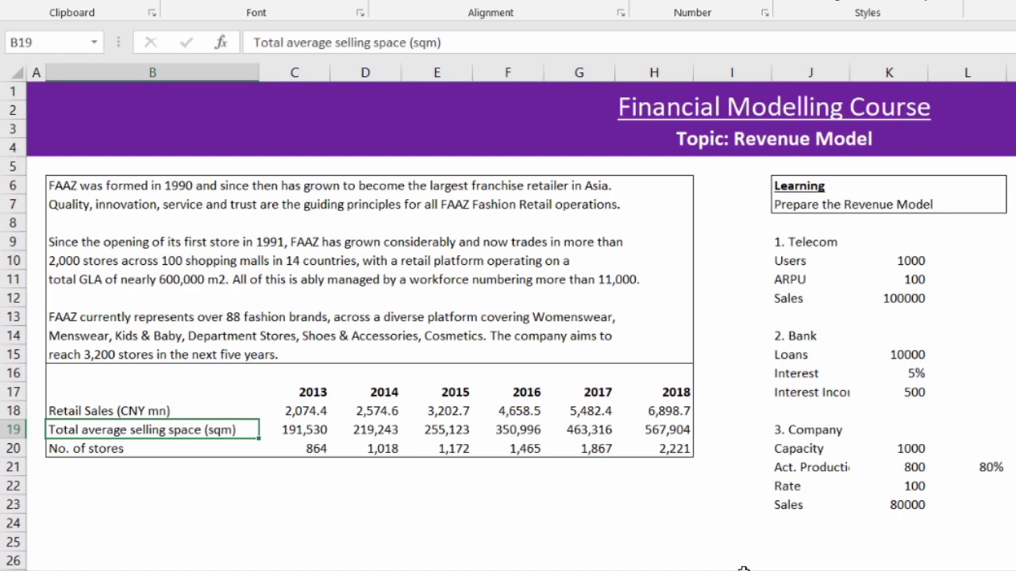
key("Down")
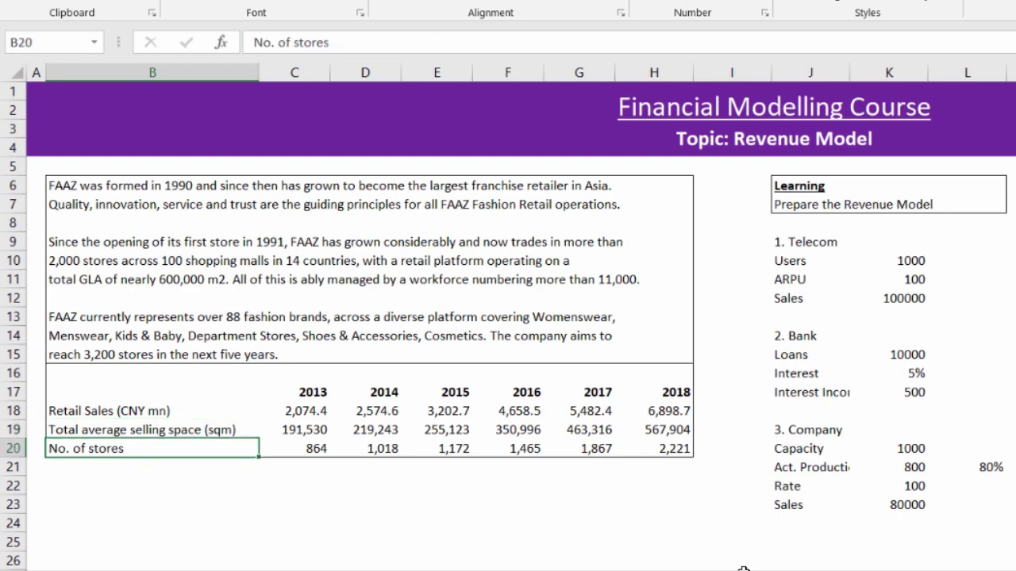